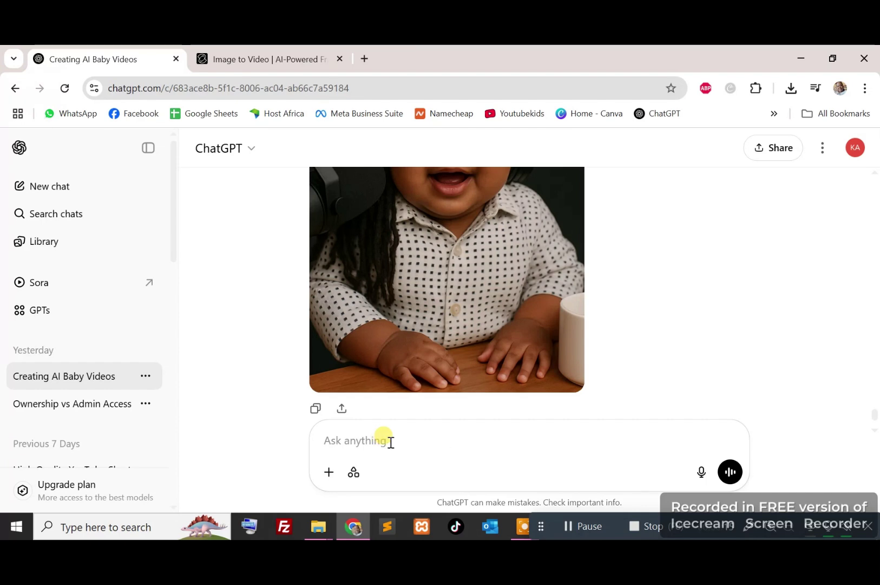
- Paste the baby TED-talk request and attach photos DSC_9850 and DSC_9851 to it
type("Create image: turn this person into a baby giving a ted talk")
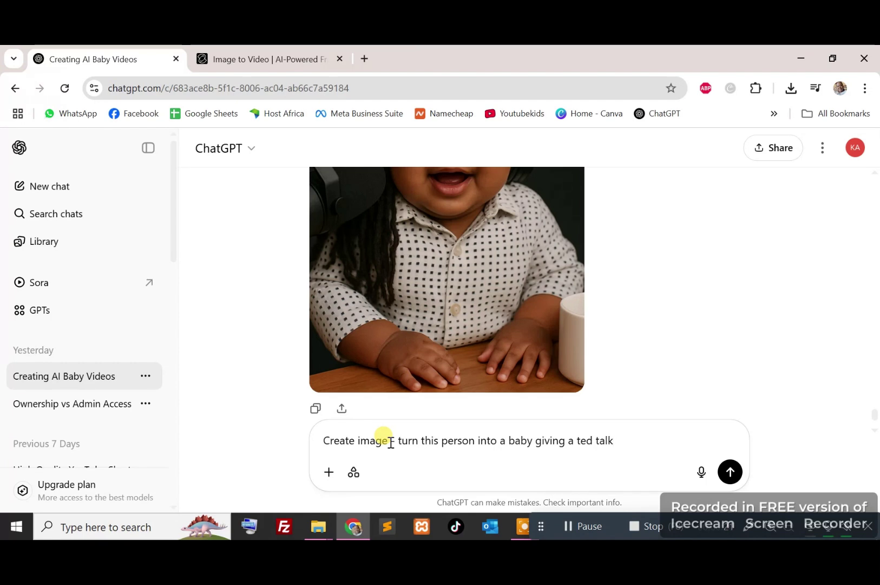
left_click(327, 472)
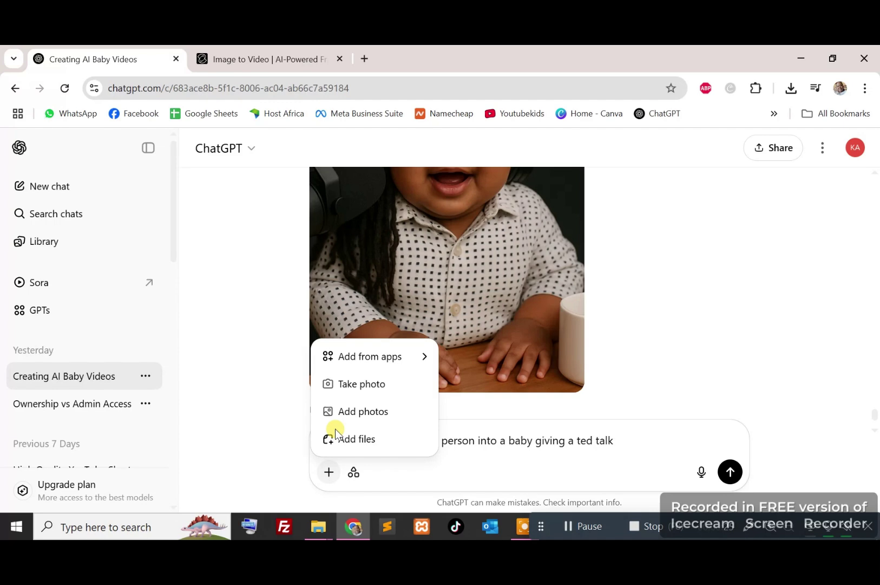
left_click(362, 412)
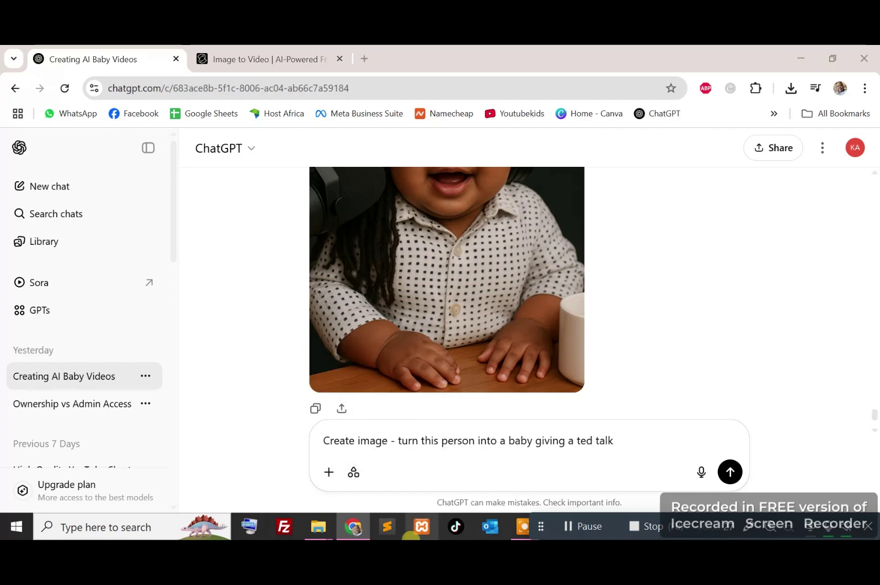
left_click(177, 151)
key("ctrl+a")
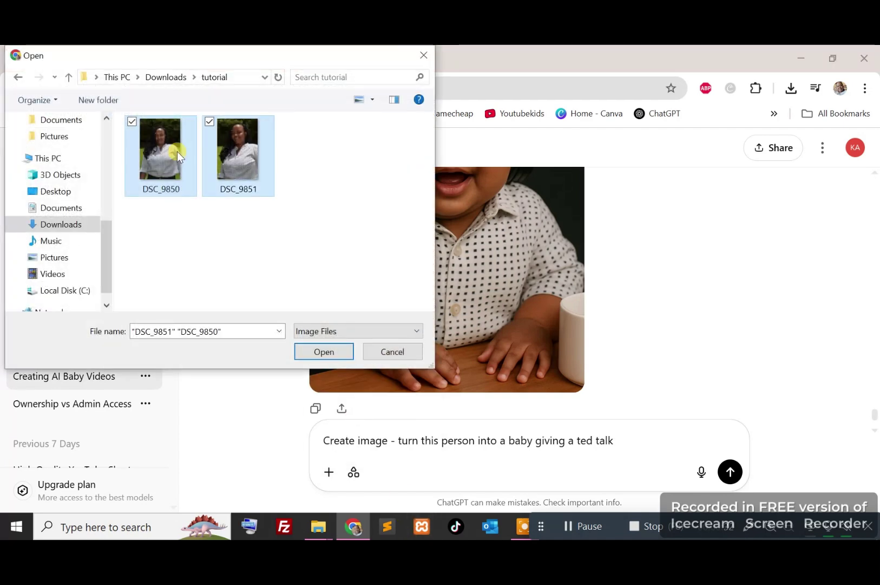
left_click(322, 351)
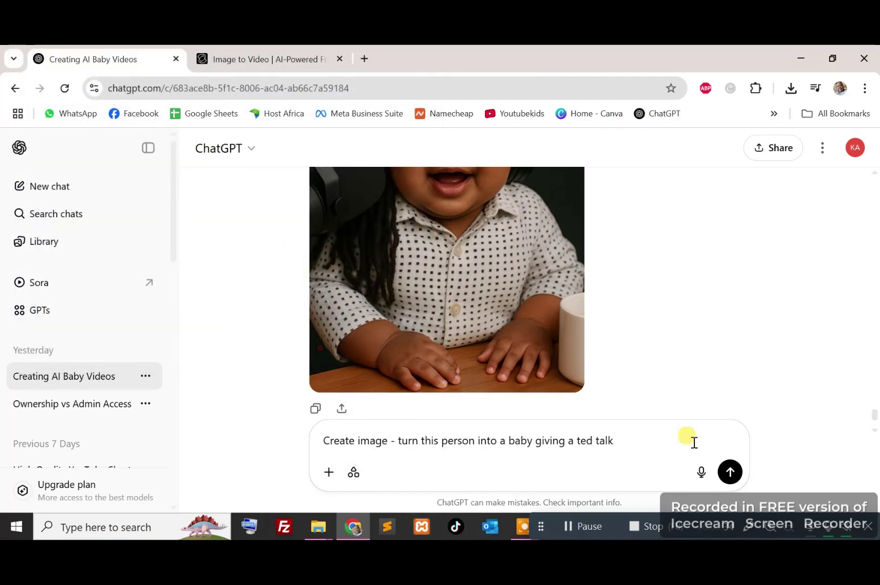
- Send the request, then download the generated baby-at-TED-microphone image from the full-size viewer
left_click(730, 471)
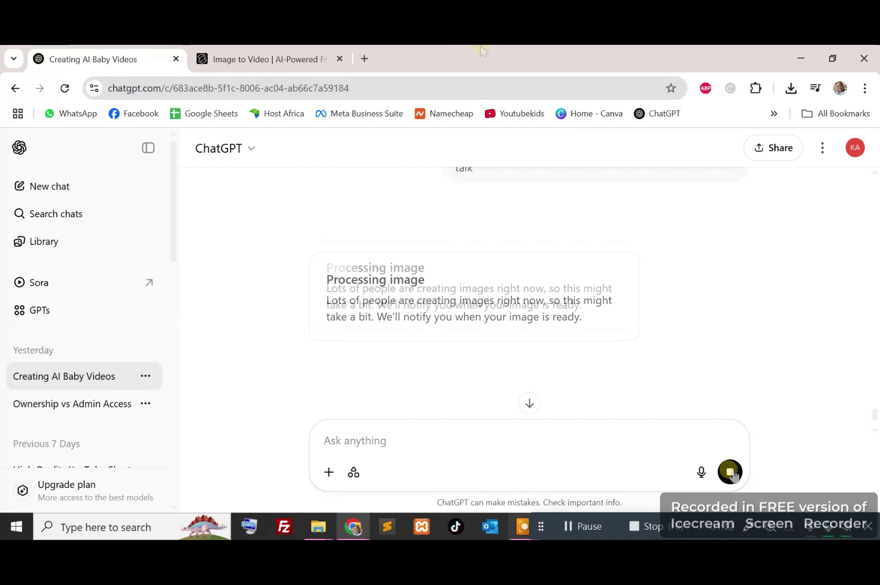
left_click(65, 88)
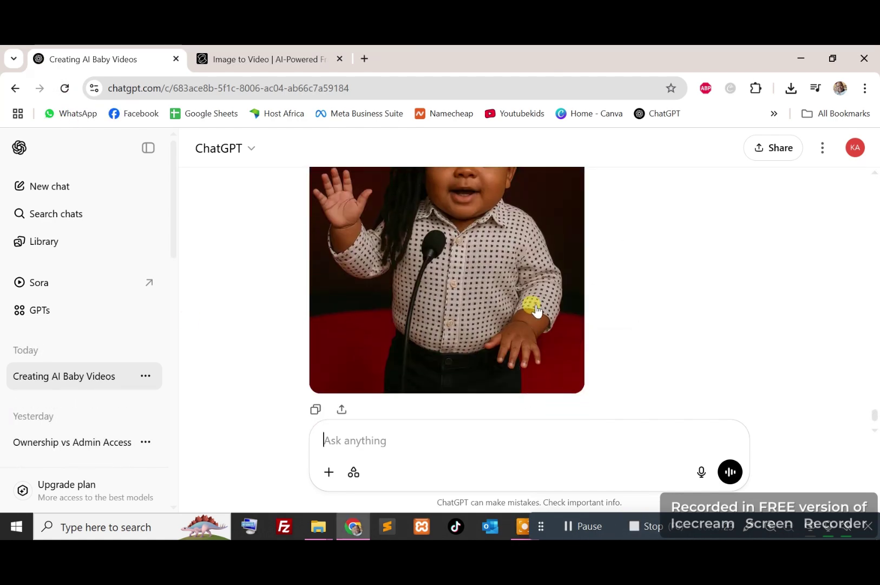
left_click(536, 309)
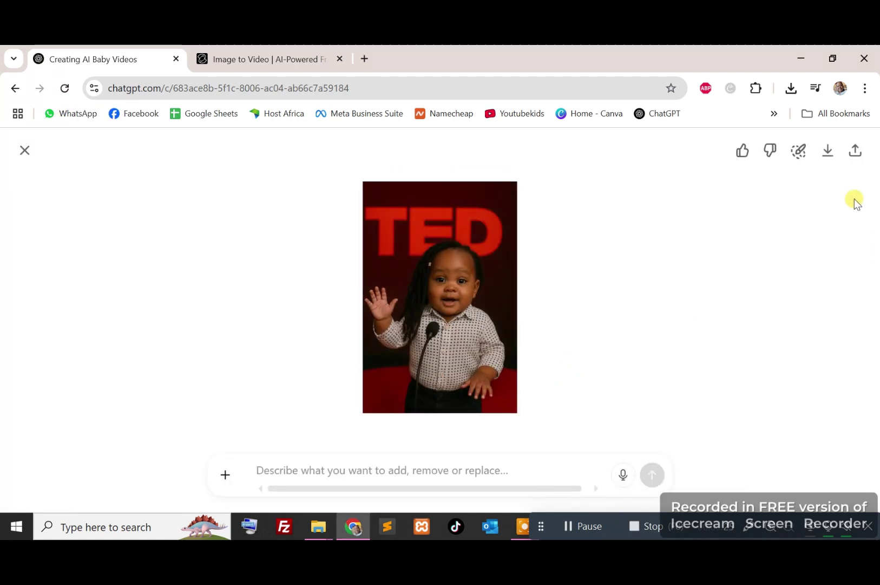
left_click(828, 151)
left_click(829, 249)
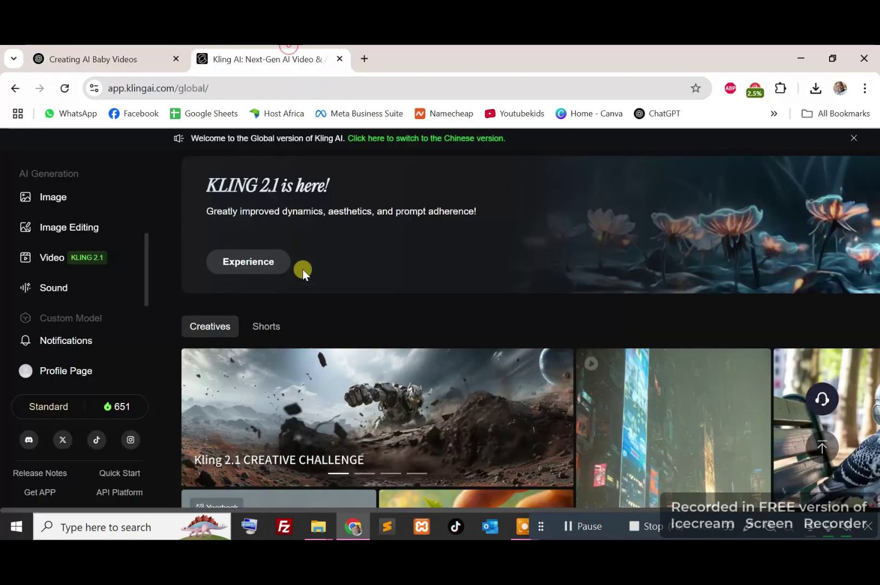
- Switch to the Kling AI browser tab to show its home page
left_click(291, 58)
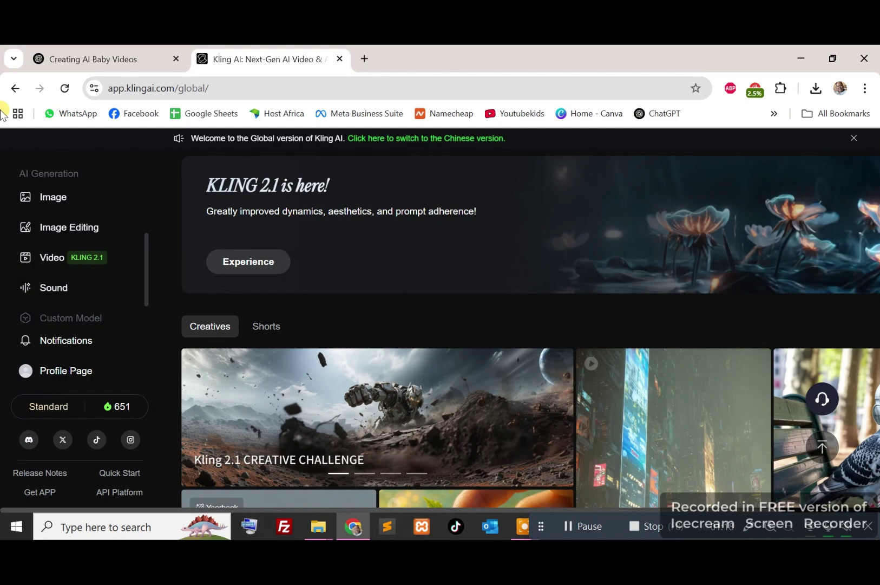
- Open Video under AI Generation to reach the Image to Video page
scroll(143, 200, "up", 2)
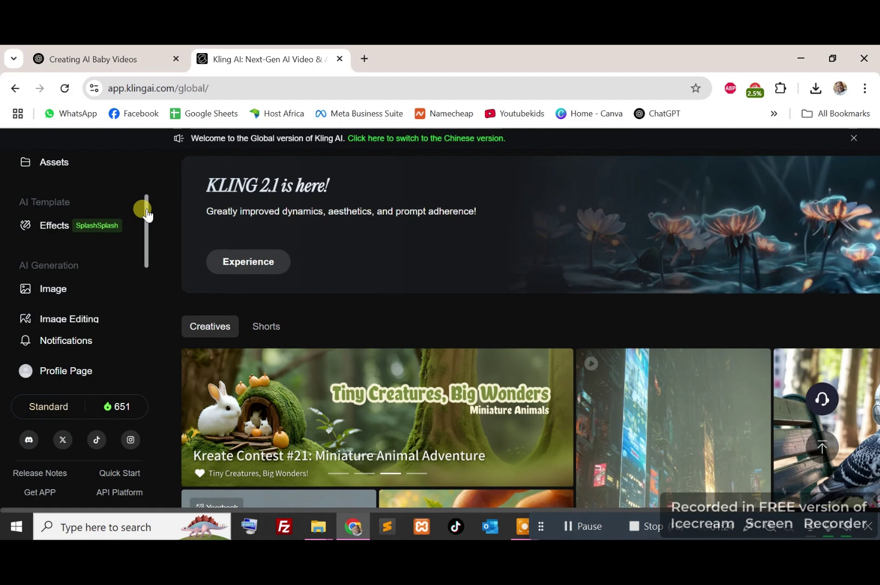
left_click_drag(145, 211, 142, 253)
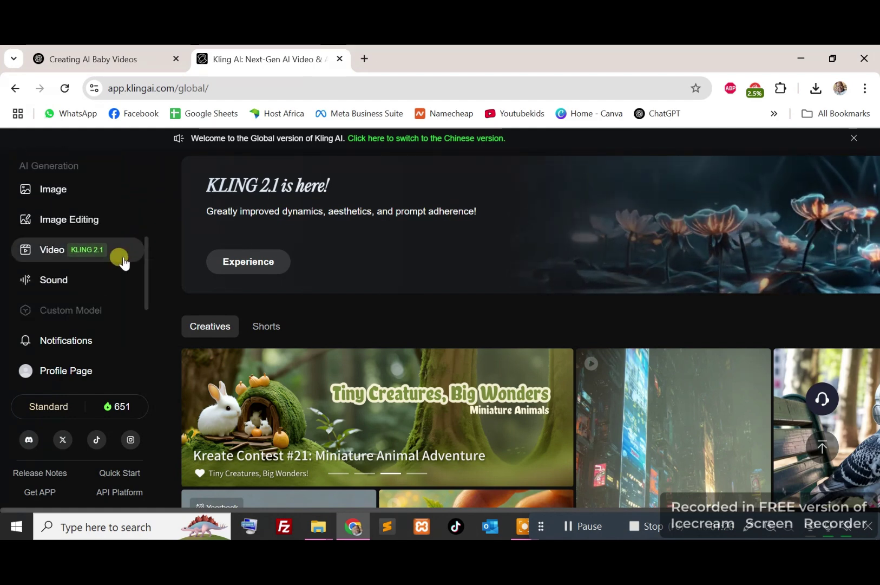
left_click(65, 252)
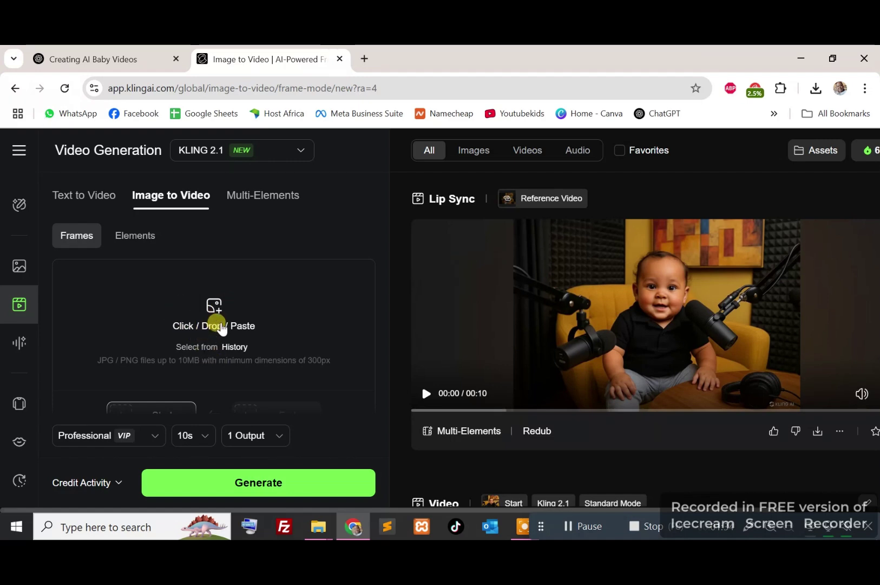
- Upload the TED baby image as the video's start frame
left_click(166, 295)
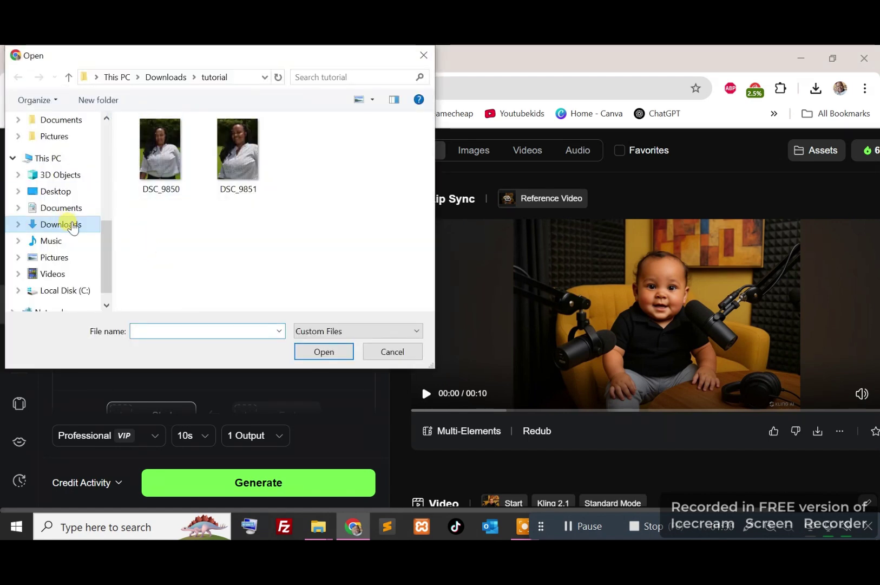
left_click(393, 351)
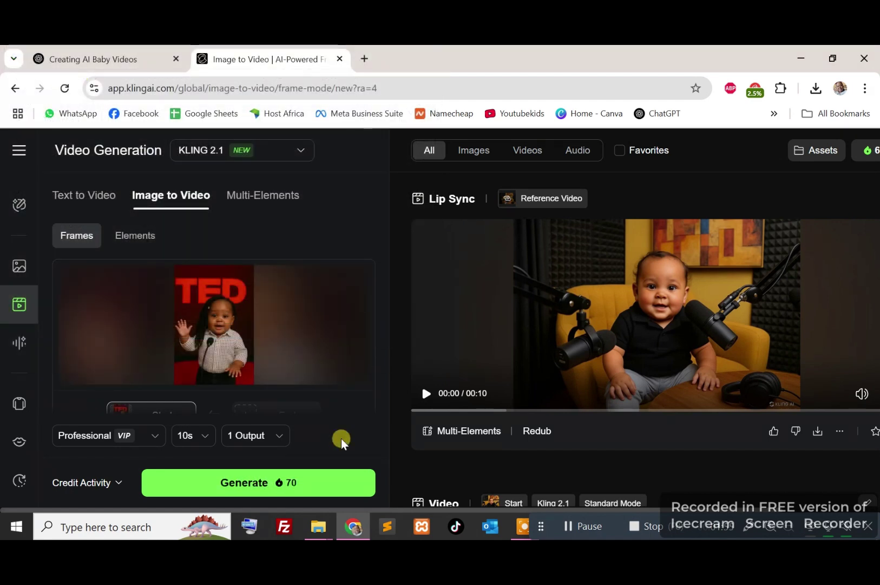
mouse_move(269, 354)
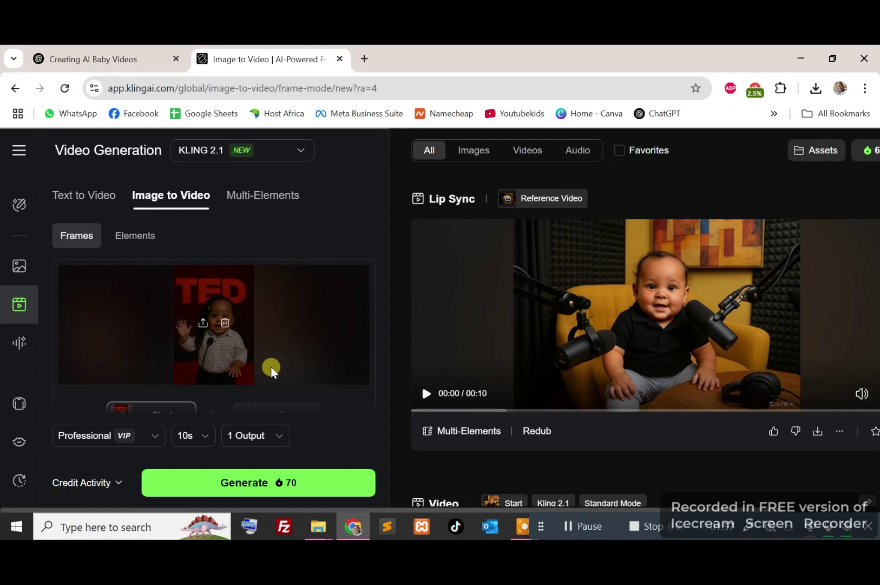
- Scroll to the Prompt area and play the Lip Sync example clip to 00:09
scroll(271, 376, "down", 3)
scroll(269, 383, "down", 2)
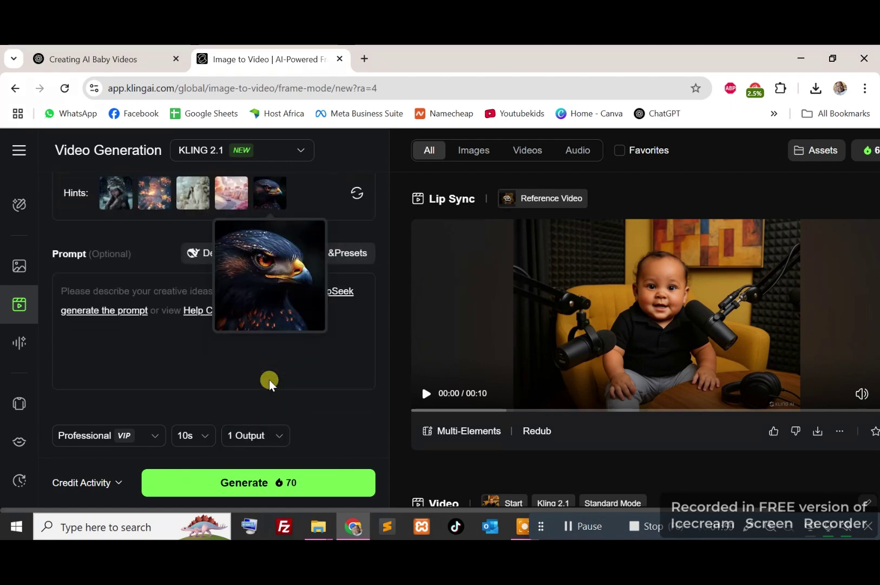
left_click(79, 291)
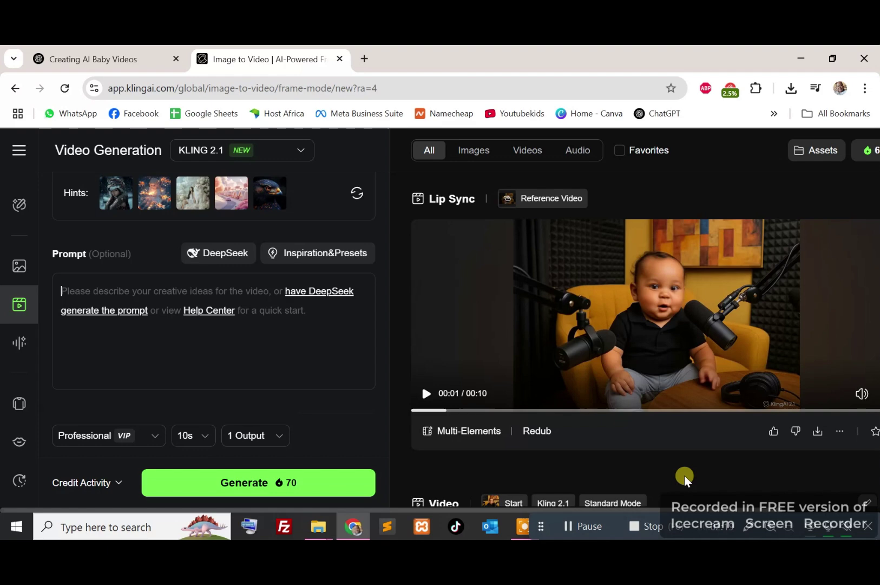
left_click(597, 400)
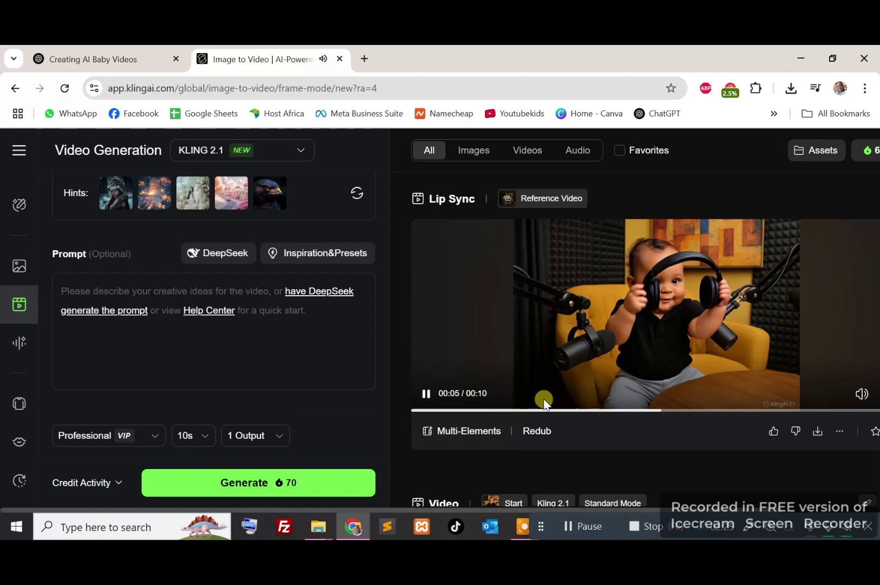
left_click(428, 394)
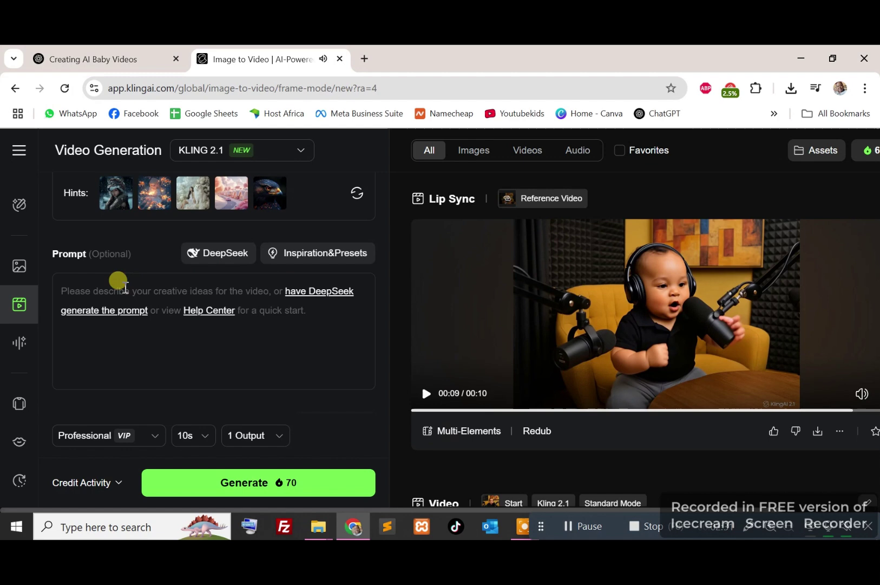
- Paste the soft seminar-talk movements prompt into the Prompt box
left_click(135, 294)
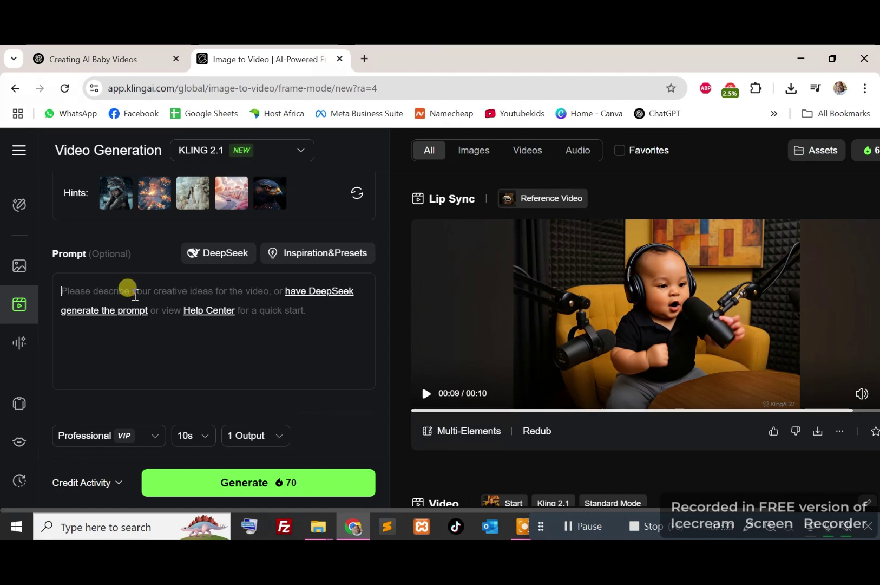
type("Easy soft movements to look like giving a talk at a seminar")
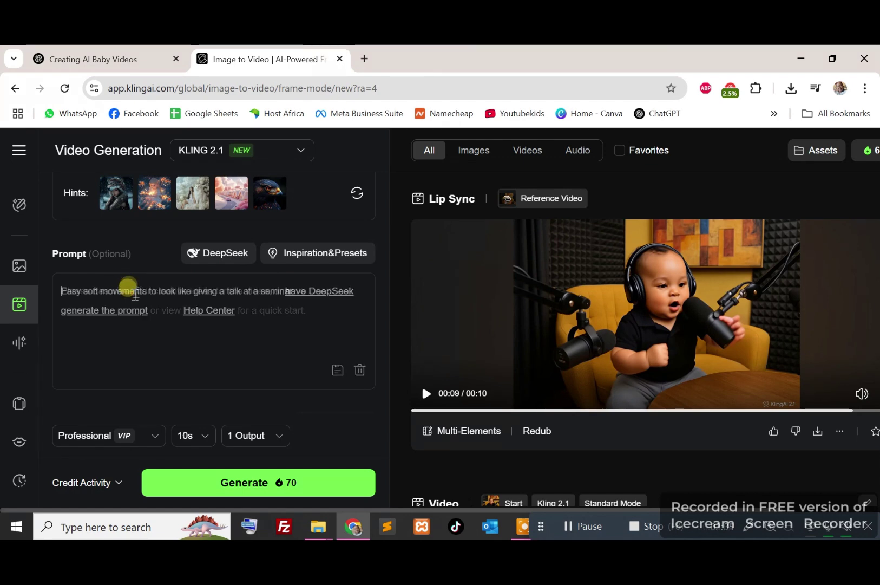
scroll(199, 321, "up", 5)
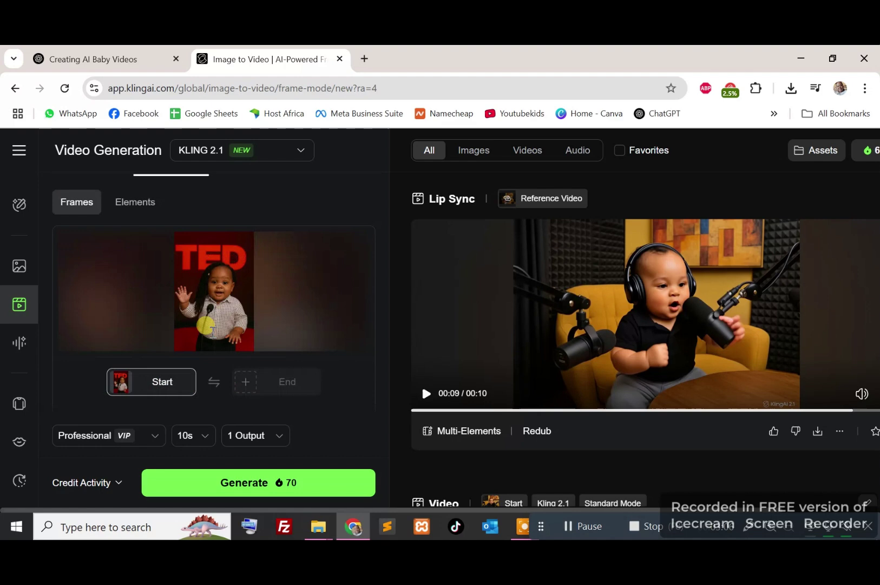
scroll(185, 333, "down", 6)
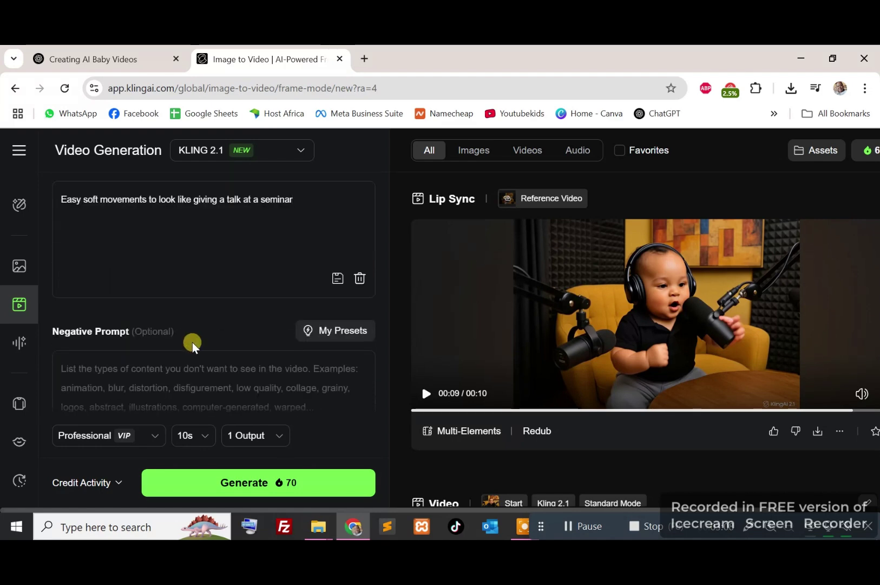
scroll(187, 340, "up", 2)
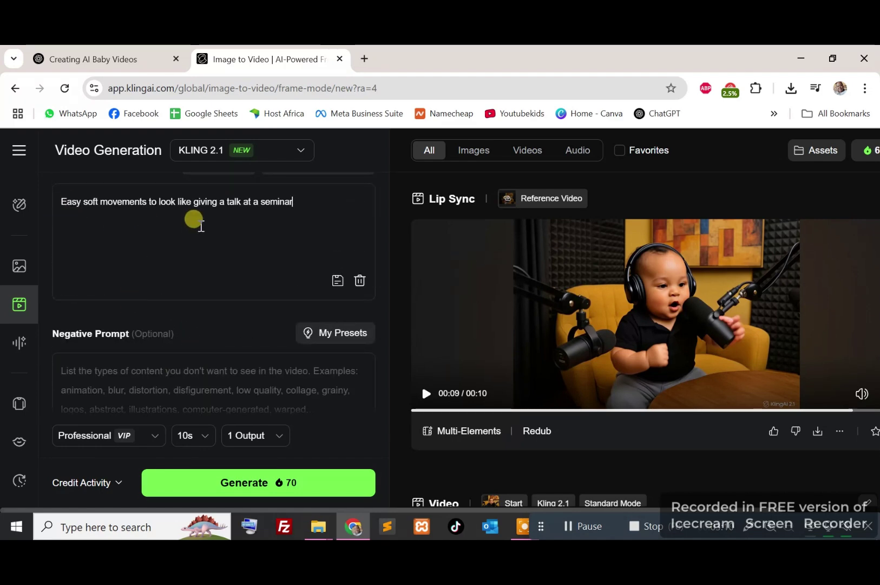
scroll(228, 303, "down", 2)
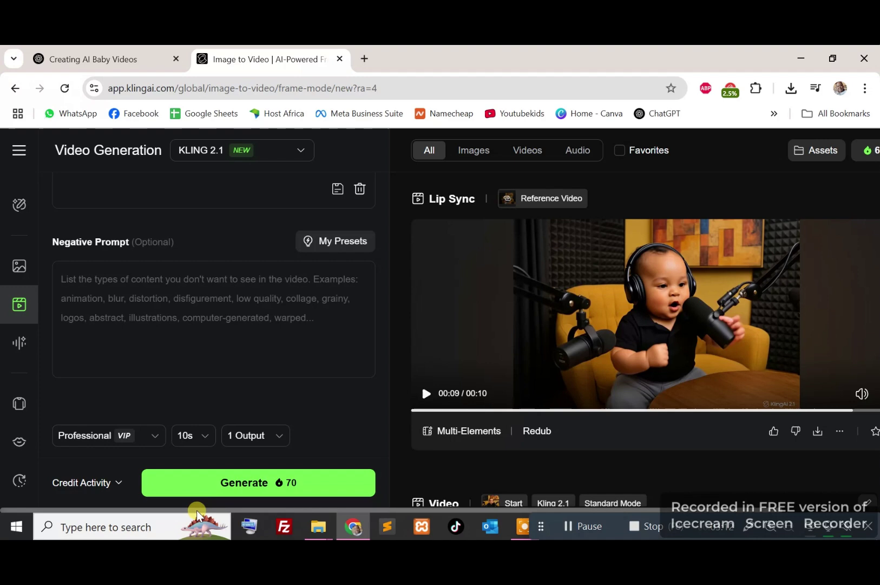
- Keep the video duration at 10s and go back to ChatGPT
left_click(195, 436)
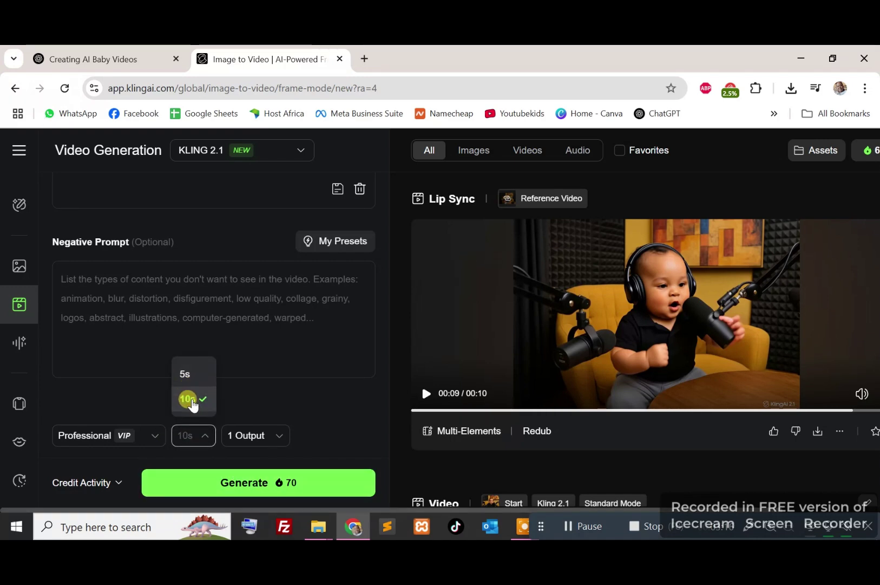
scroll(138, 360, "up", 2)
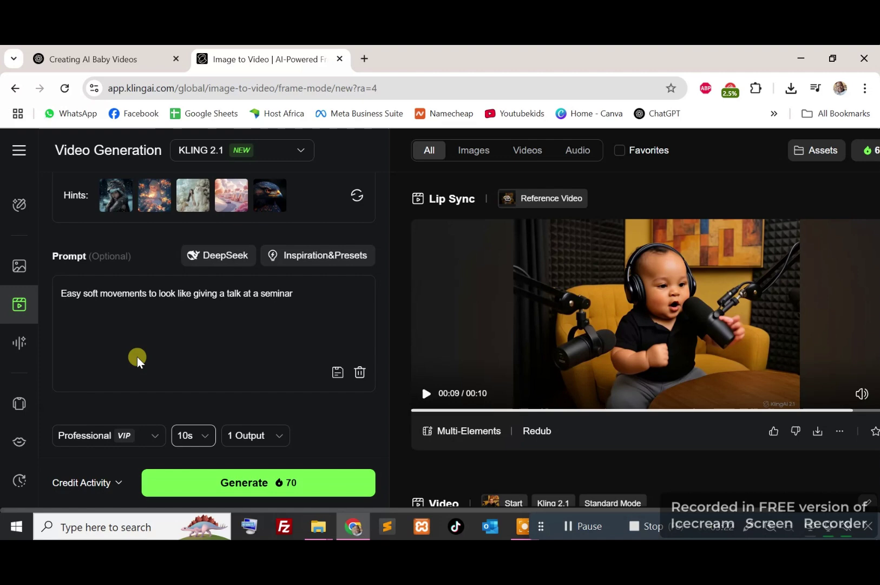
scroll(138, 360, "up", 3)
scroll(137, 360, "up", 1)
mouse_move(135, 360)
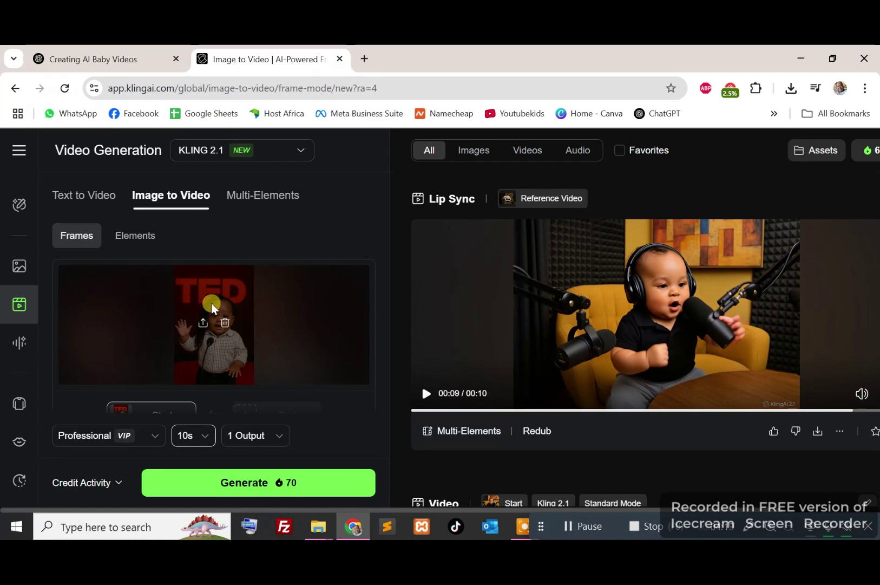
left_click(113, 60)
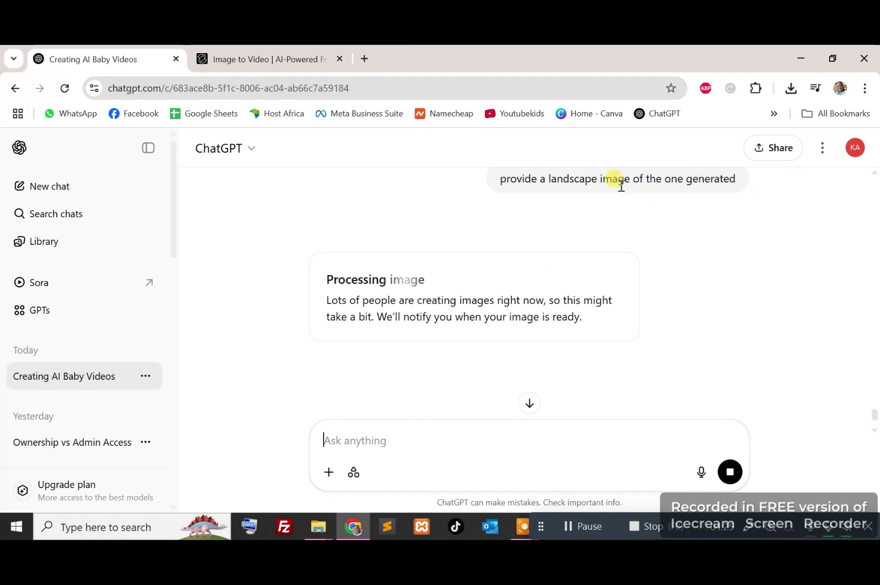
- Open the landscape TED baby image in ChatGPT and load it as Kling's start frame
scroll(621, 183, "up", 2)
scroll(593, 303, "down", 2)
left_click(314, 63)
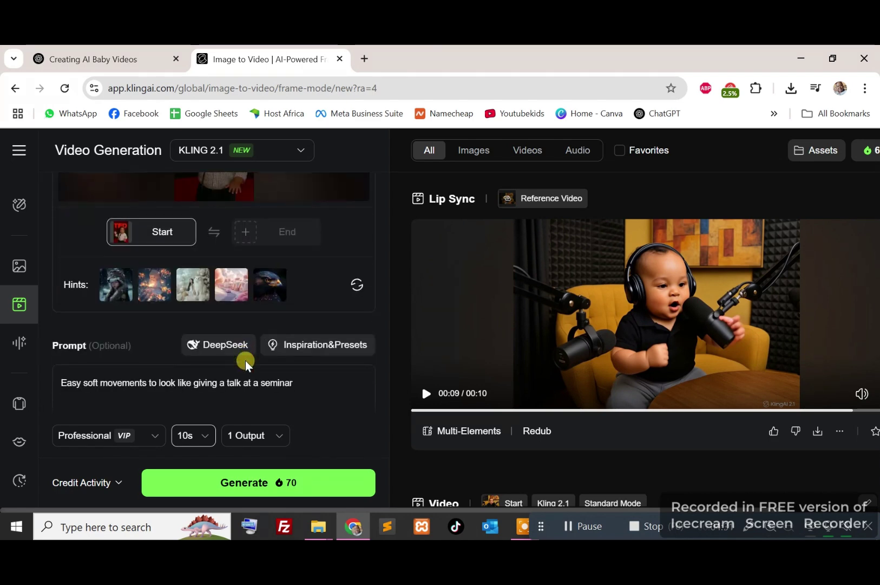
scroll(247, 374, "up", 2)
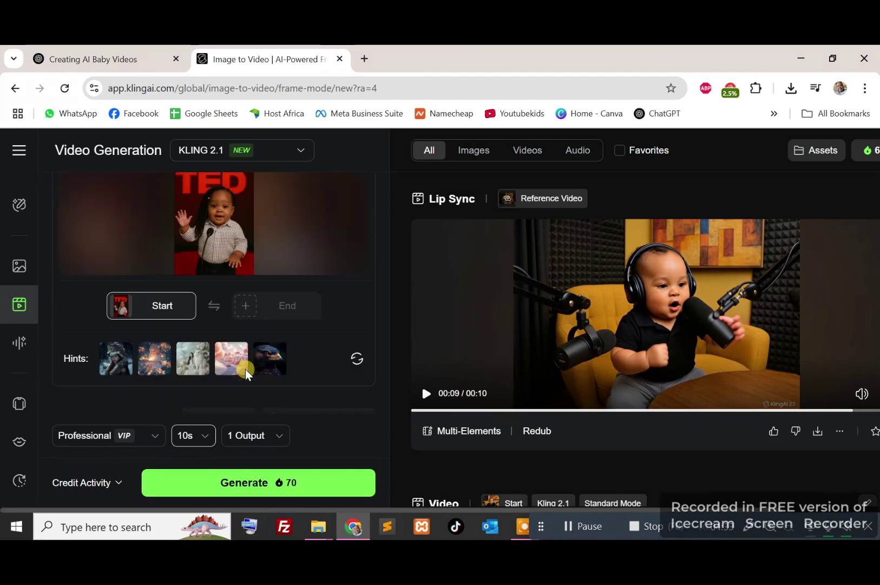
scroll(247, 371, "up", 2)
key("ctrl+Tab")
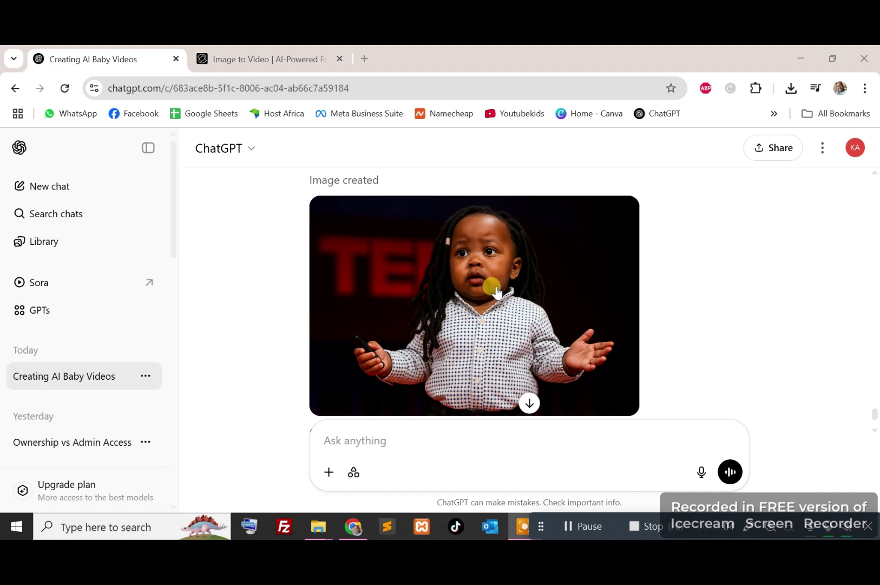
left_click(513, 328)
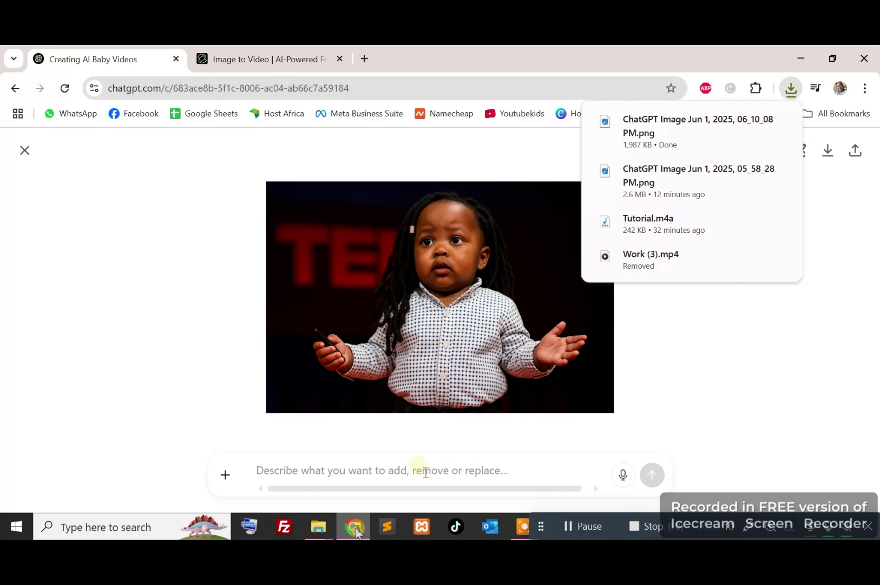
left_click(231, 55)
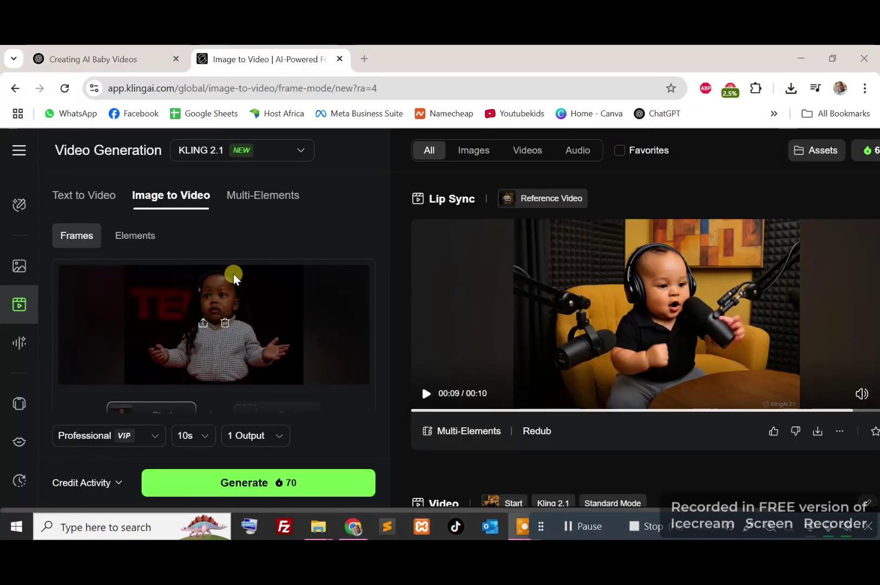
- Generate the 10-second Kling 2.1 video of the TED baby and play the result
left_click(288, 482)
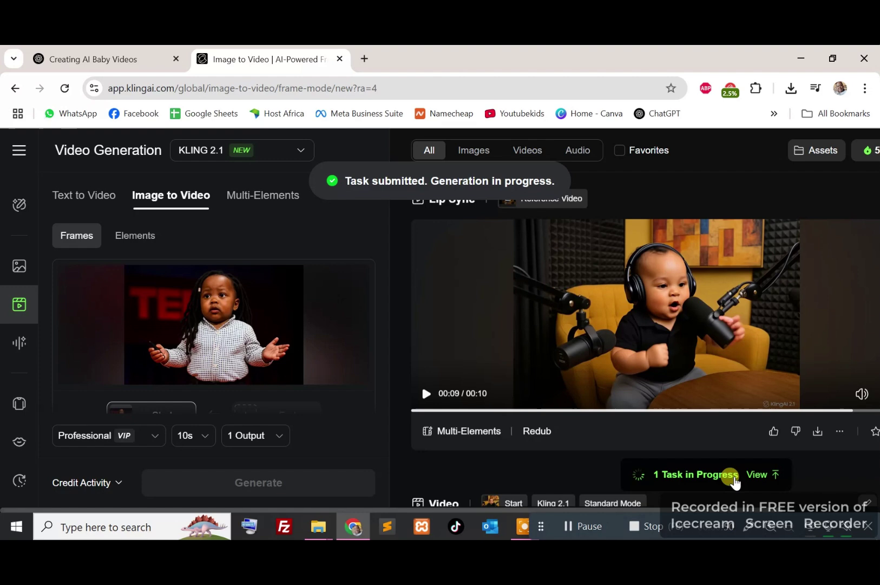
left_click(757, 476)
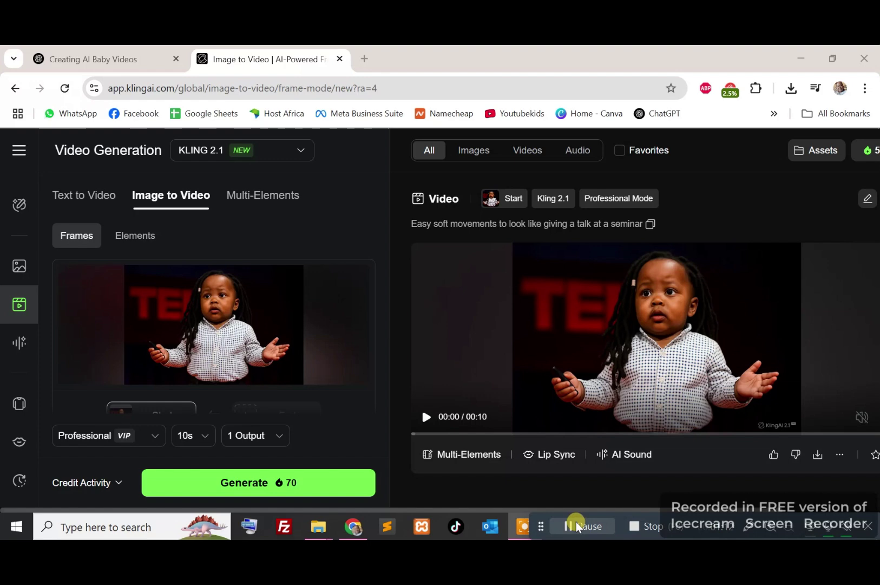
left_click(426, 416)
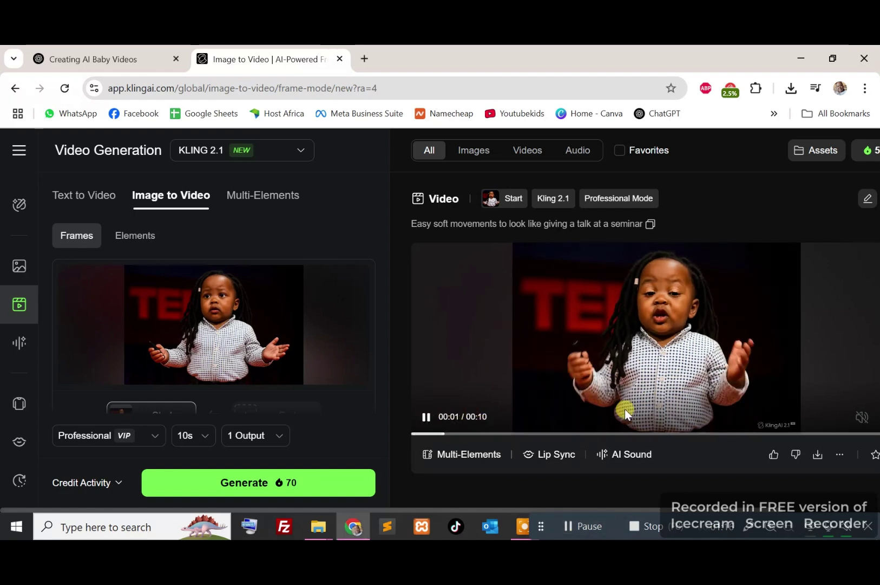
- In Lip Sync, upload tutorial.MP3 as local dubbing and trim it to 10 seconds
left_click(554, 448)
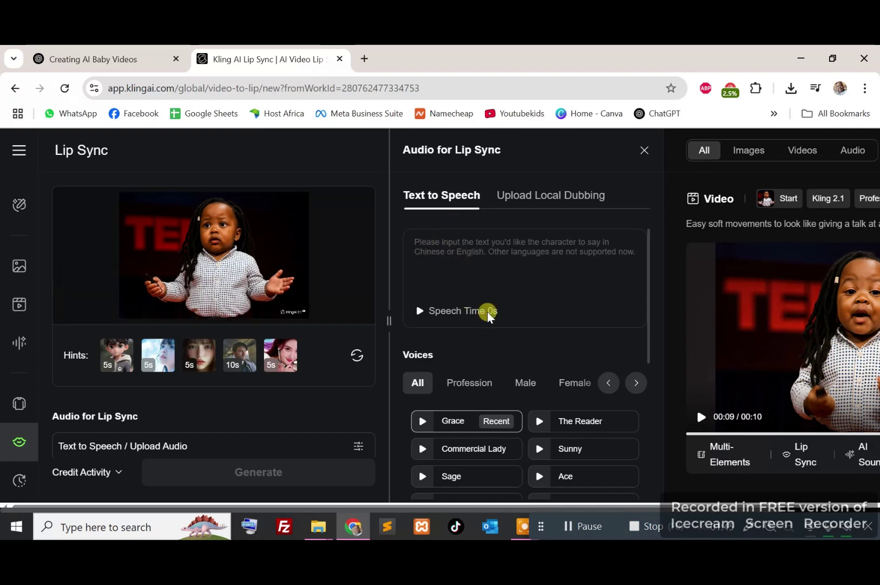
scroll(544, 476, "down", 5)
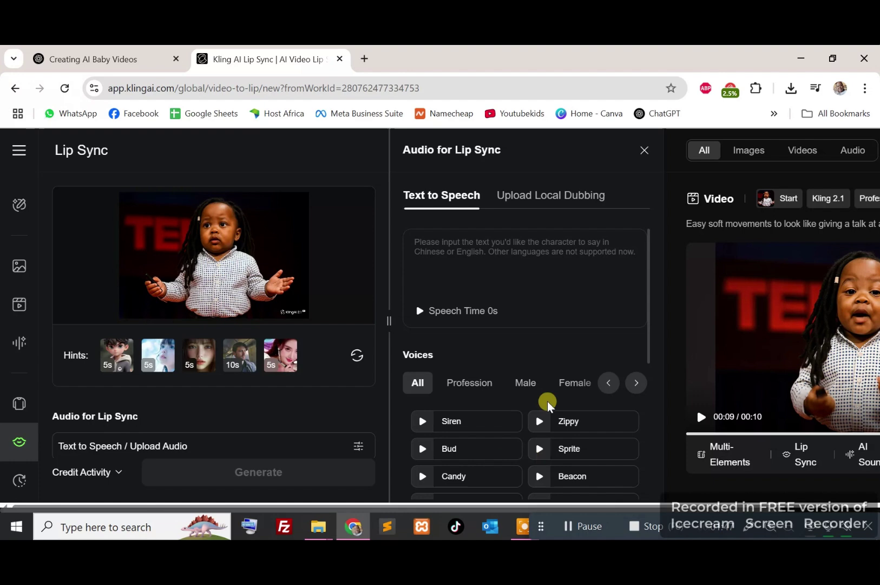
scroll(550, 476, "up", 5)
left_click(550, 194)
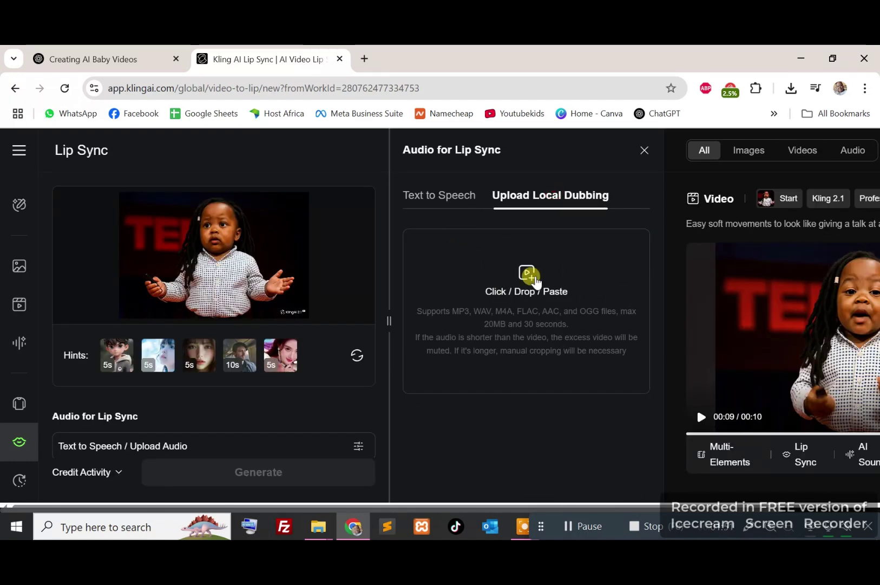
left_click(533, 277)
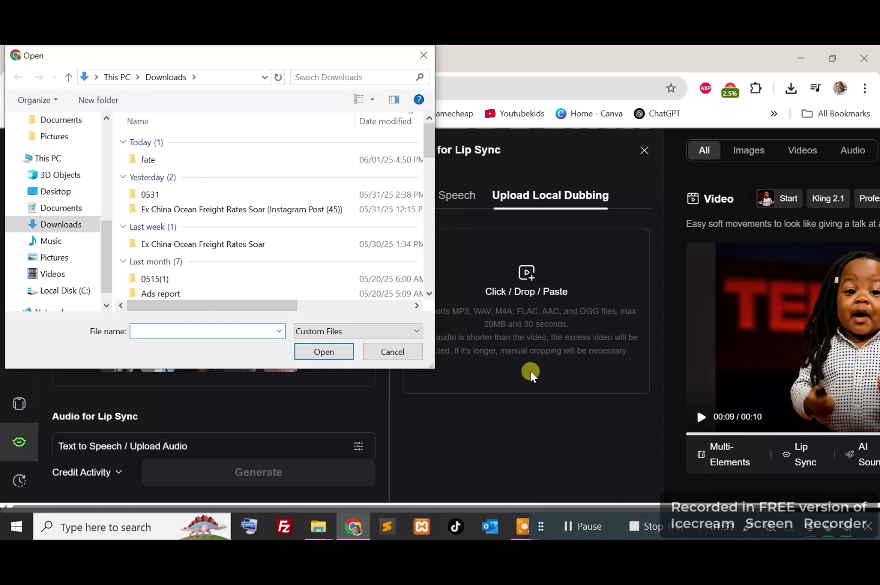
double_click(152, 172)
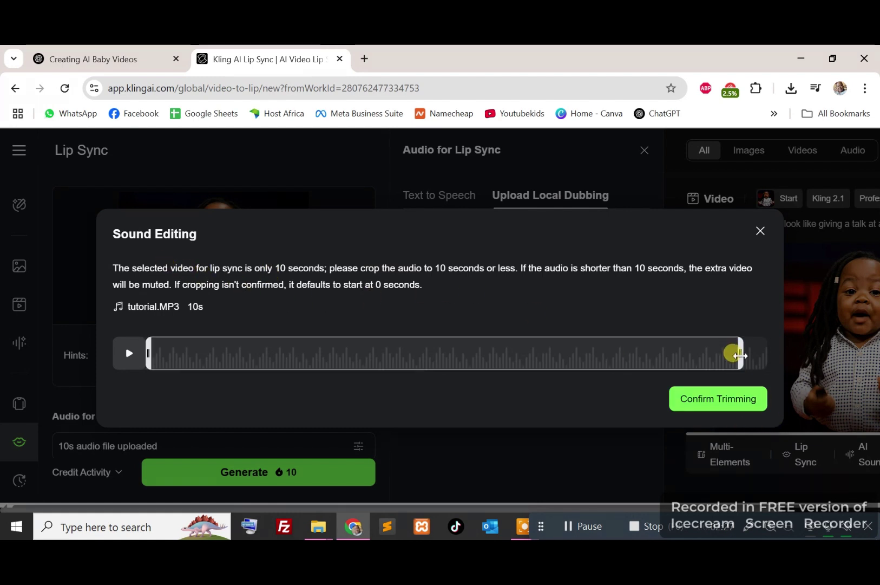
left_click_drag(739, 355, 777, 356)
left_click(734, 410)
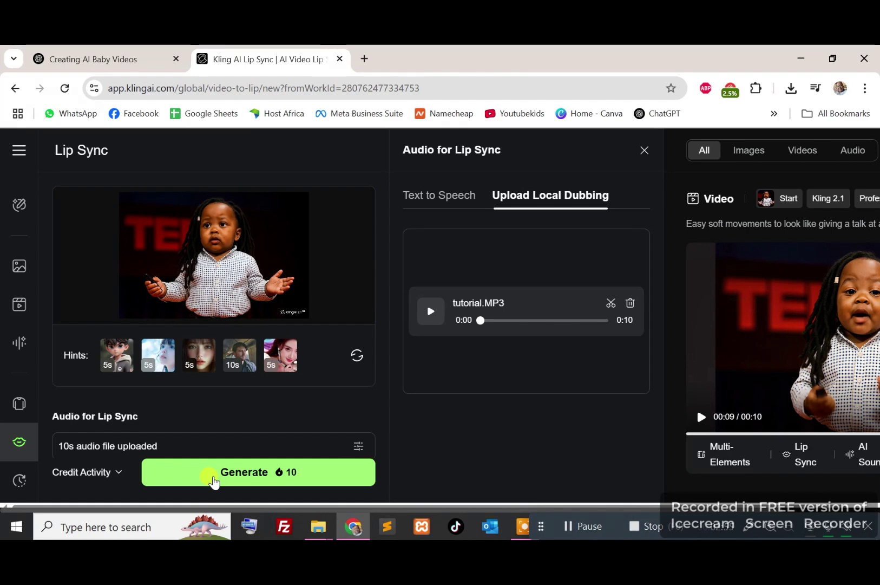
- Generate the lip-synced video for 10 credits and check the Credit Activity cost
left_click(213, 476)
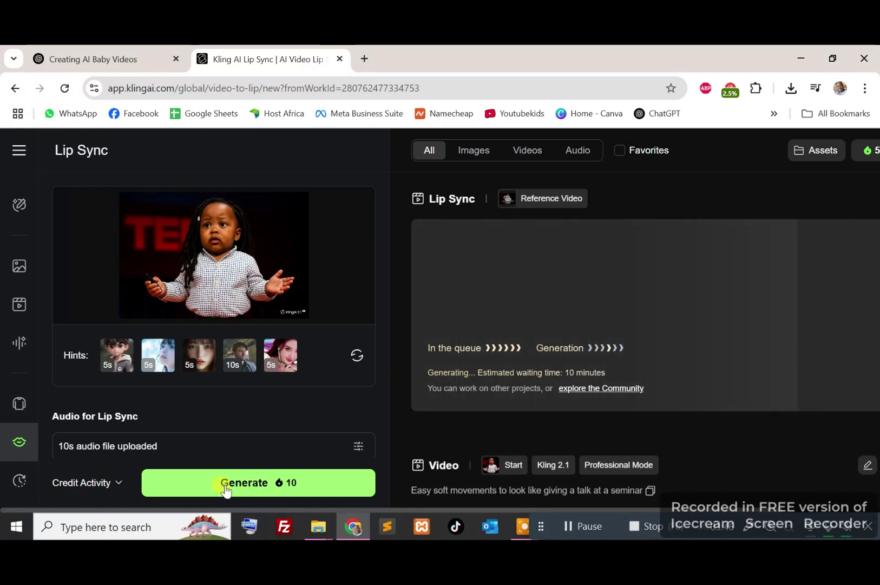
left_click(108, 483)
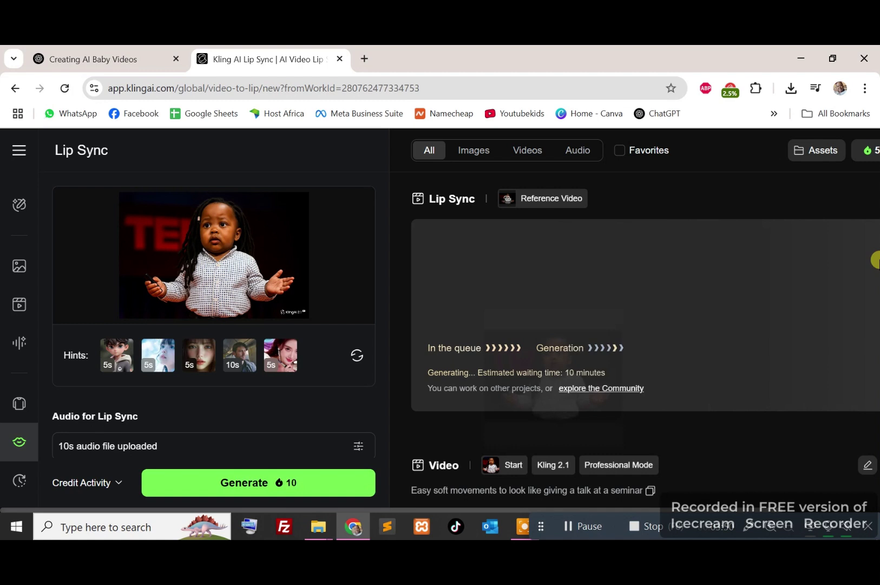
- Open the Kling AI credit purchase page showing packages from 330 credits for $5 against 571 remaining
left_click(864, 154)
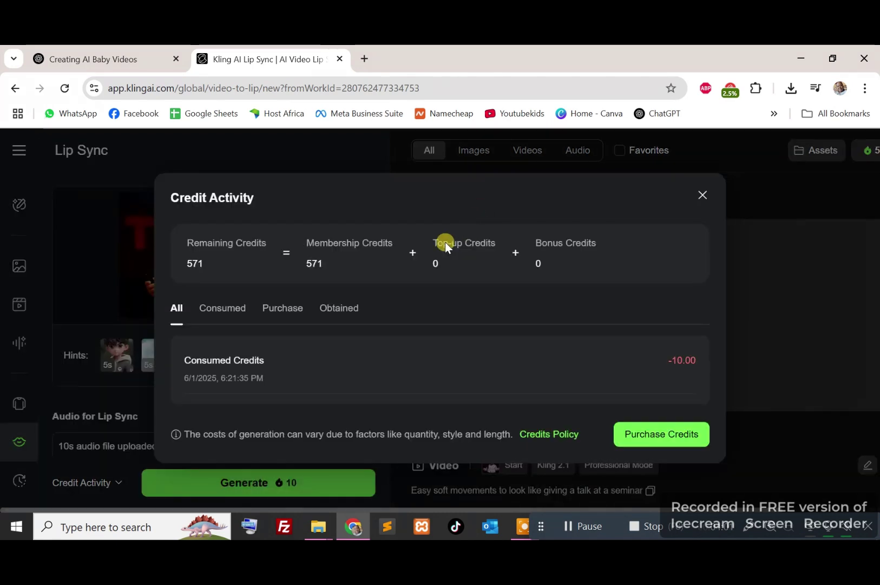
left_click(282, 313)
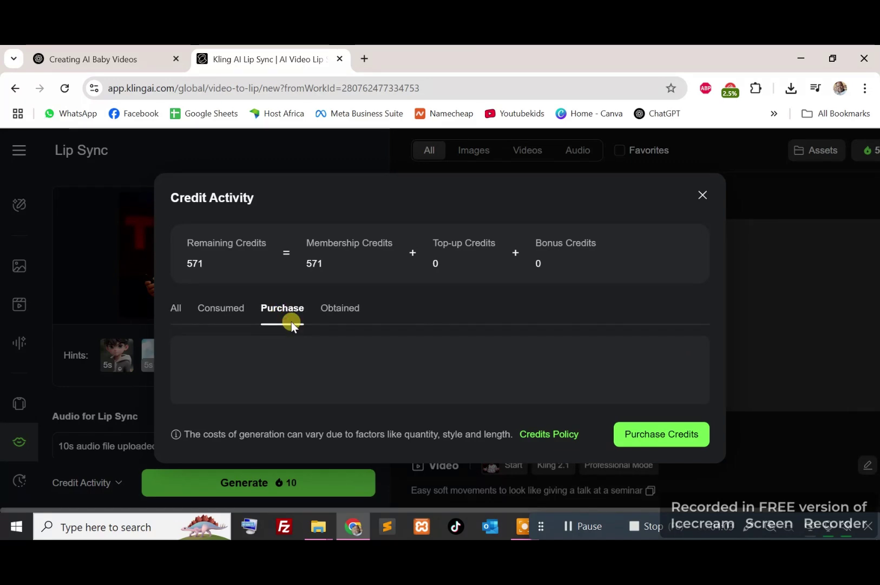
left_click(637, 437)
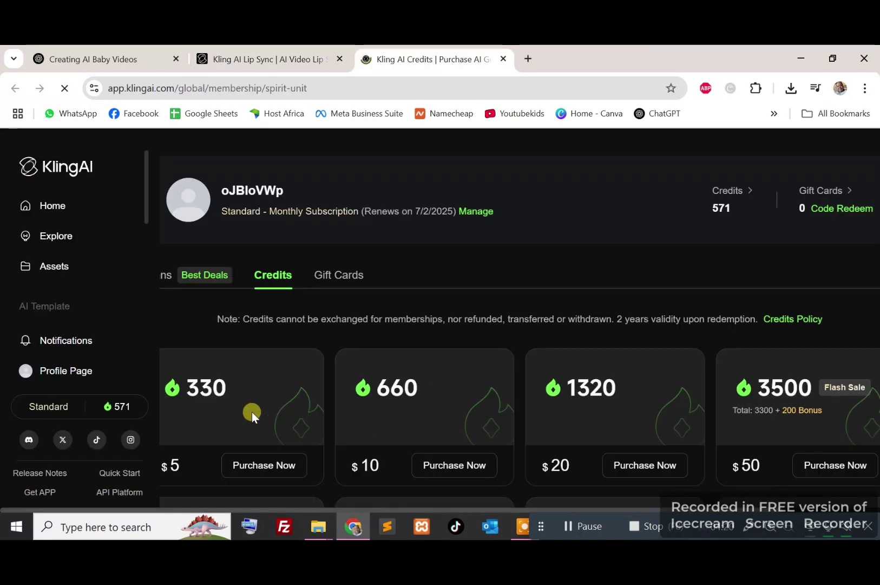
scroll(251, 411, "down", 2)
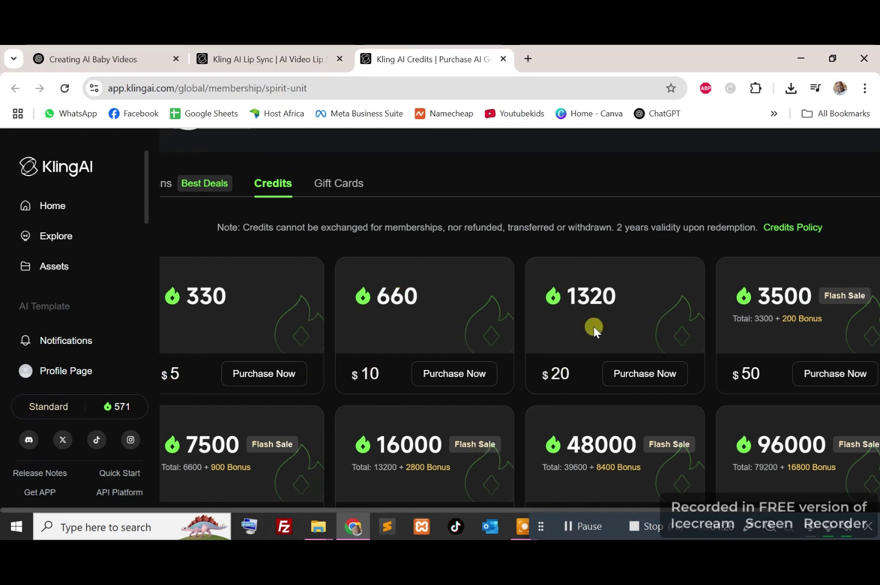
scroll(567, 332, "up", 2)
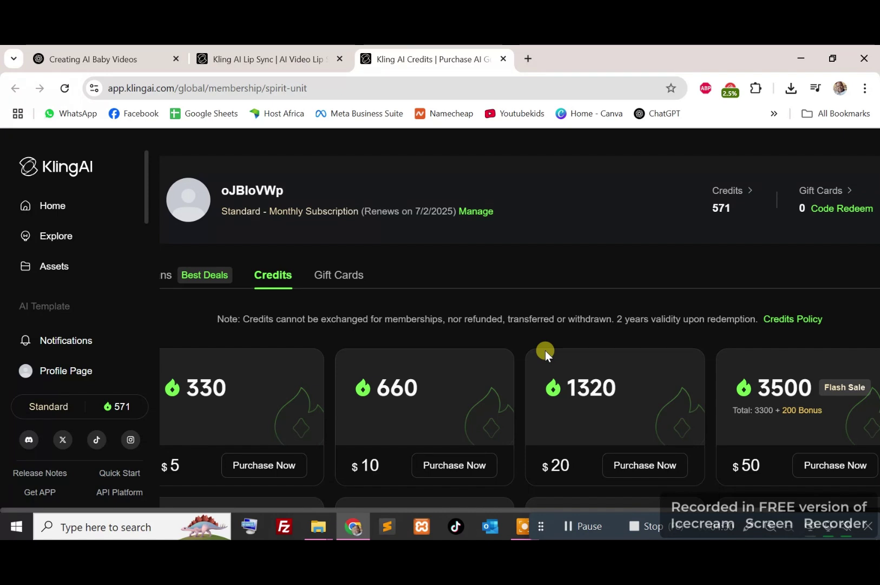
left_click(167, 280)
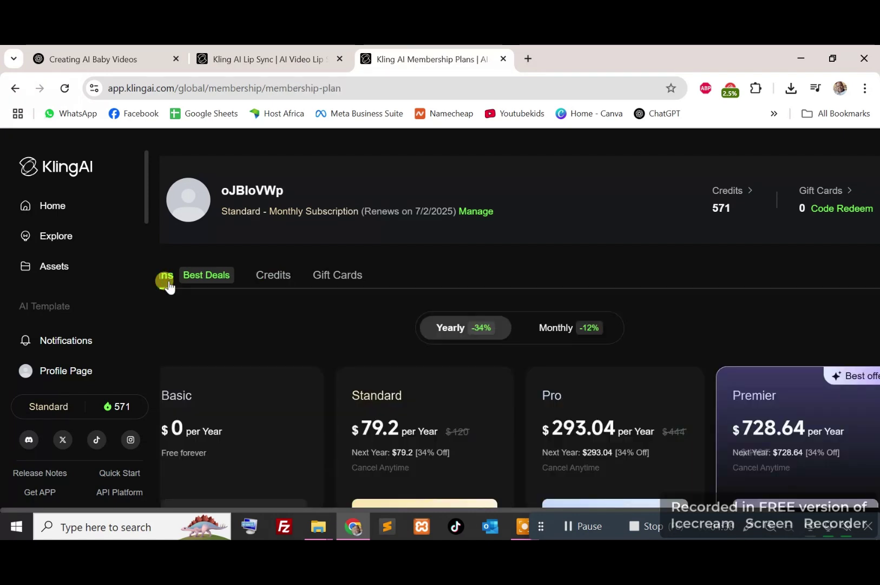
scroll(471, 401, "down", 2)
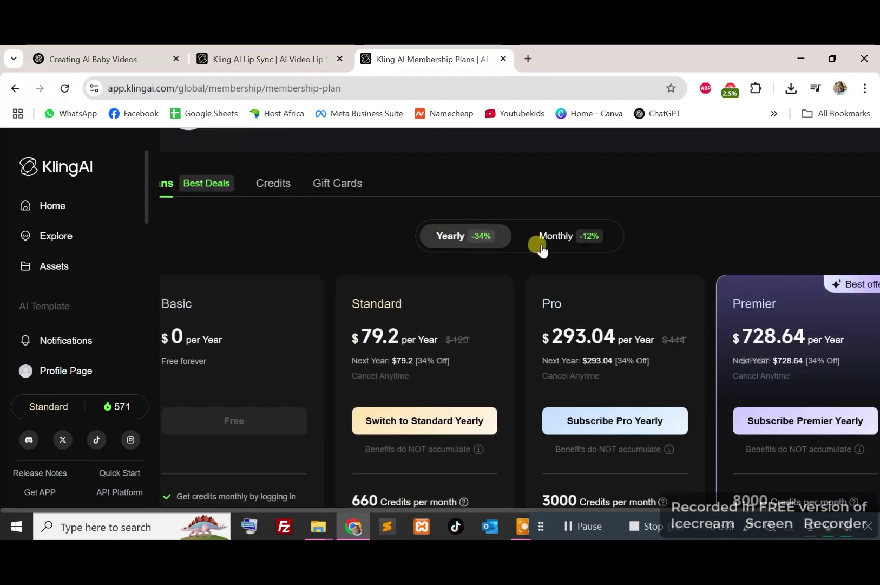
left_click(543, 246)
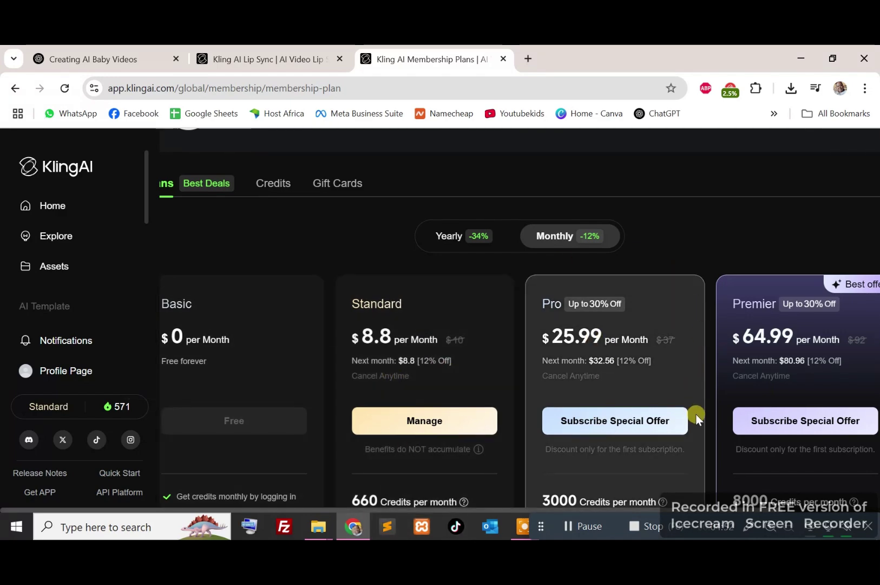
scroll(515, 430, "up", 2)
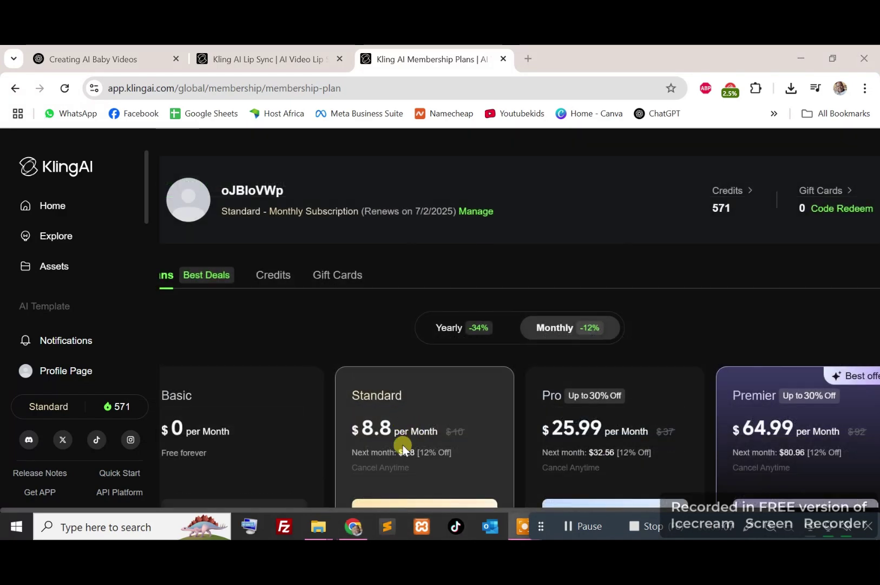
scroll(403, 448, "down", 2)
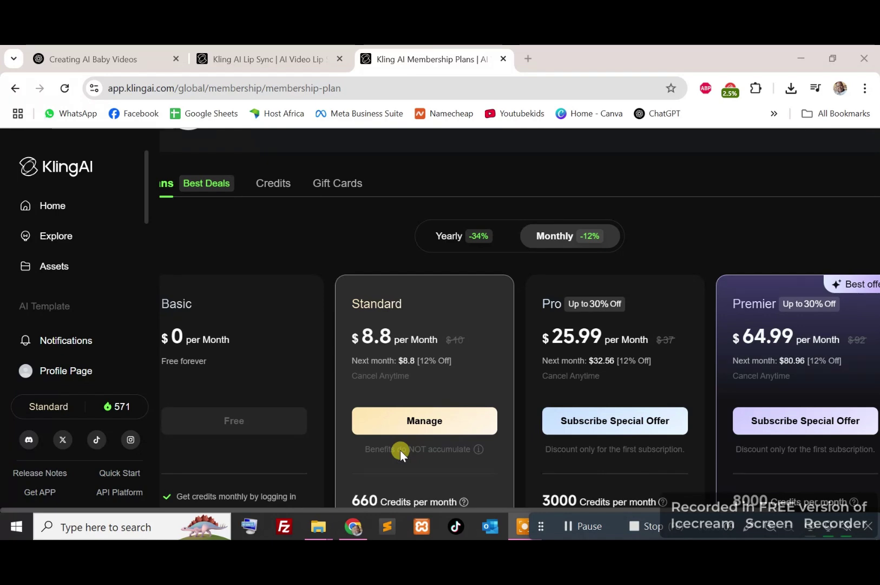
scroll(441, 467, "down", 1)
left_click(441, 461)
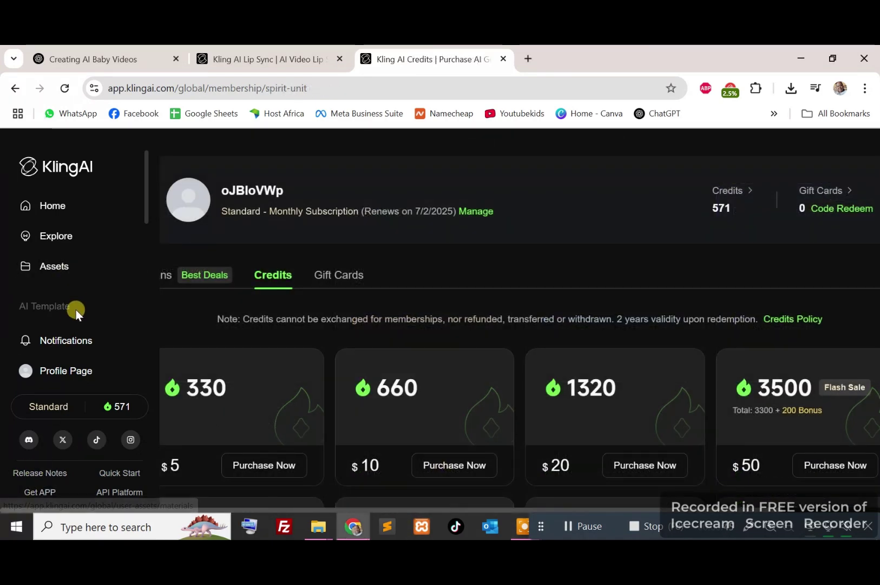
- Go back to the Image to Video page, where the lip sync job shows about 7 minutes left
scroll(72, 314, "down", 4)
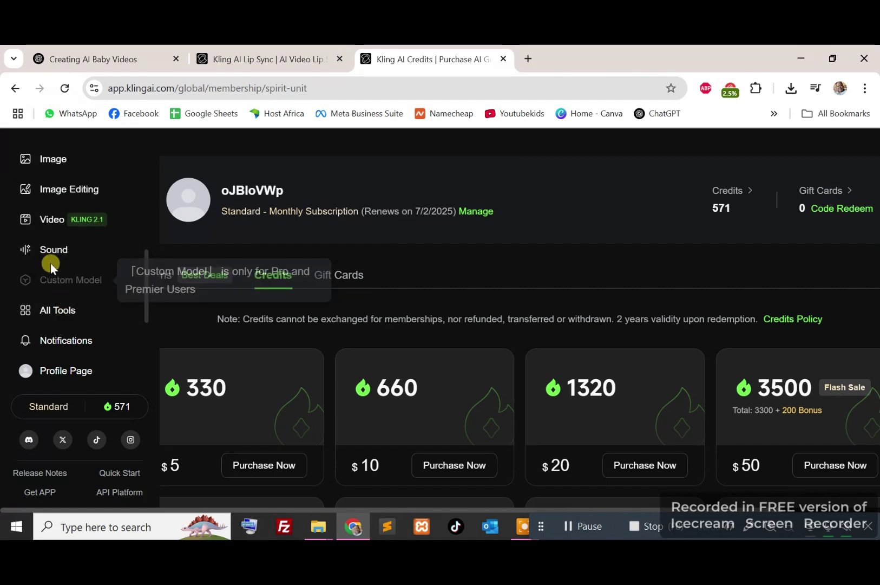
scroll(49, 293, "up", 2)
left_click(56, 311)
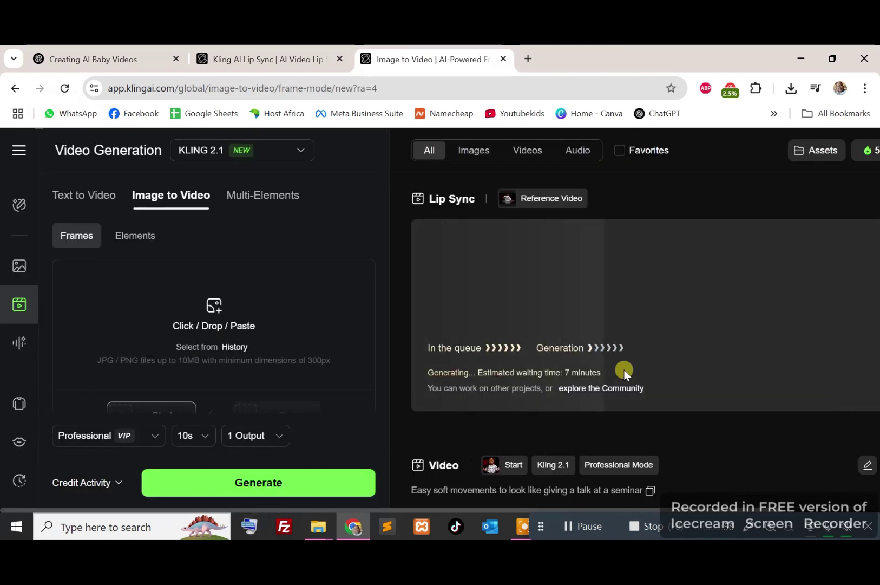